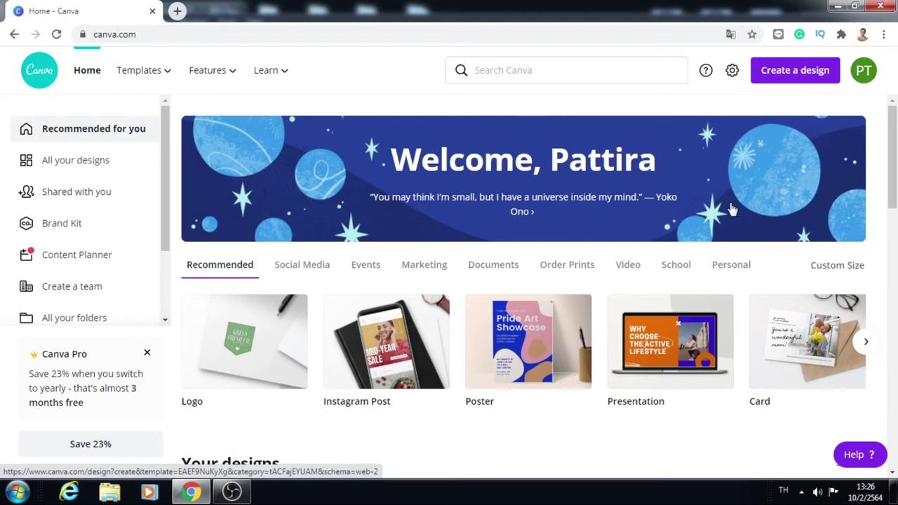
Create a new custom-size design measuring 4500 × 5400 px
{"action": "left_click", "coordinate": [820, 274]}
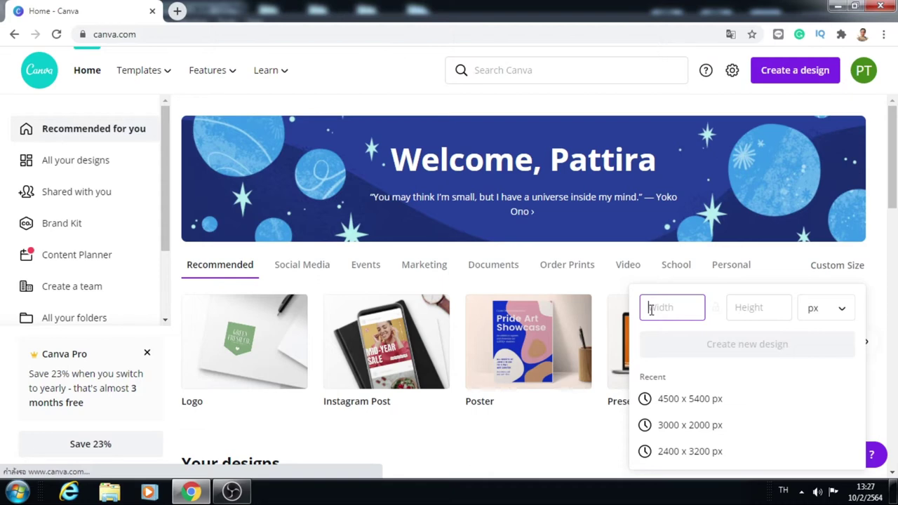
{"action": "key", "text": "alt+shift"}
{"action": "type", "text": "4500"}
{"action": "left_click", "coordinate": [745, 303]}
{"action": "type", "text": "5400"}
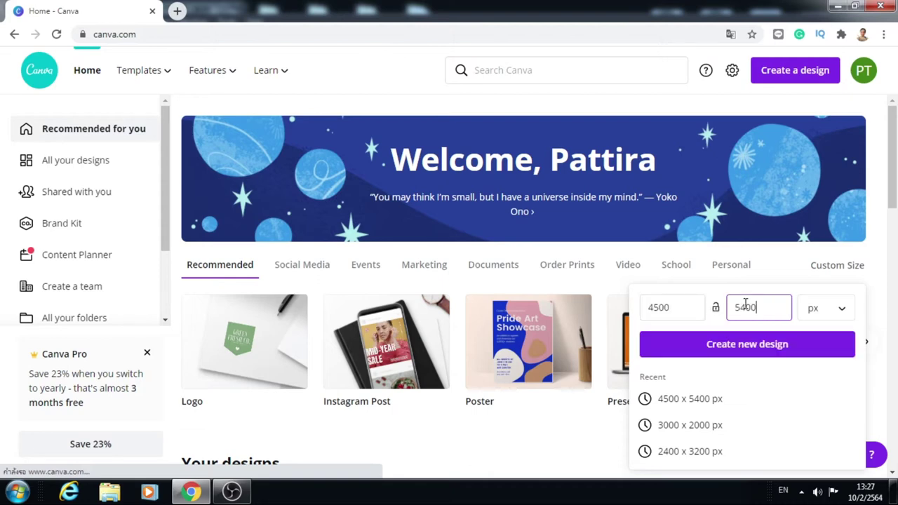
{"action": "left_click", "coordinate": [730, 348]}
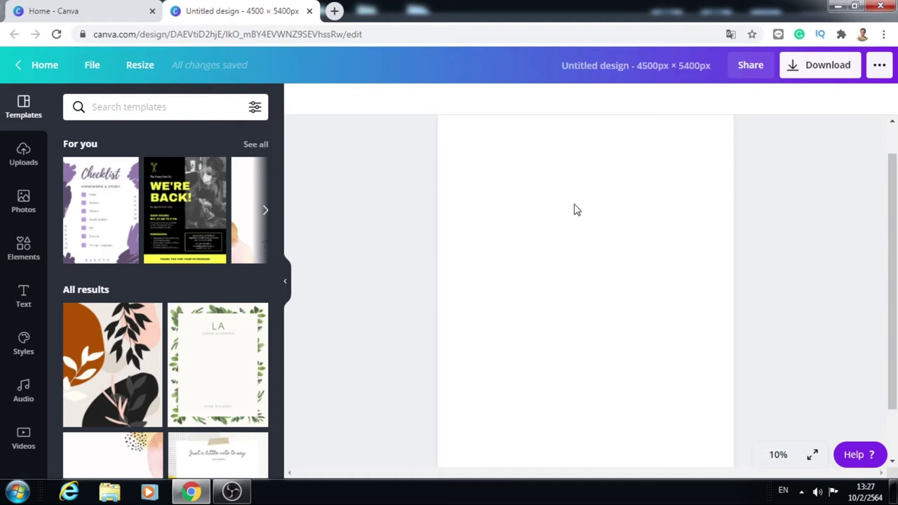
Fill the blank page's background with black from the default colors
{"action": "left_click", "coordinate": [574, 210]}
{"action": "left_click", "coordinate": [300, 99]}
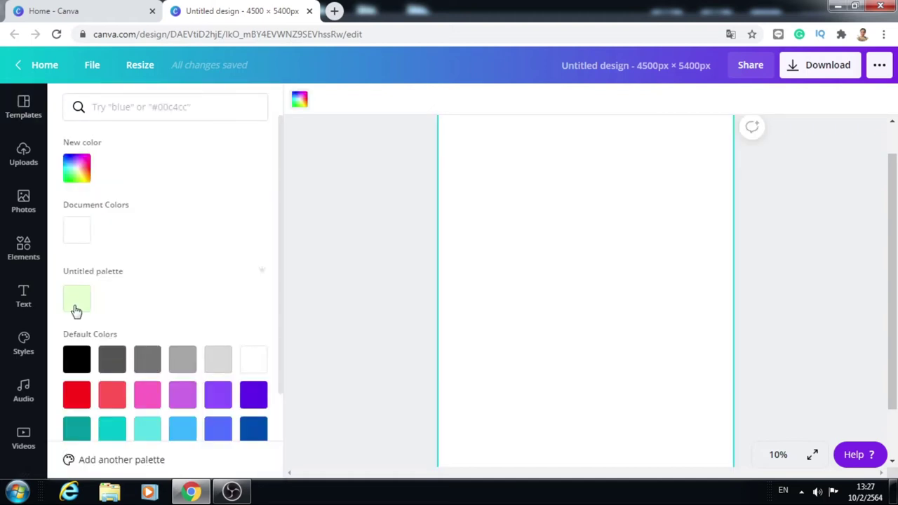
{"action": "left_click", "coordinate": [76, 359]}
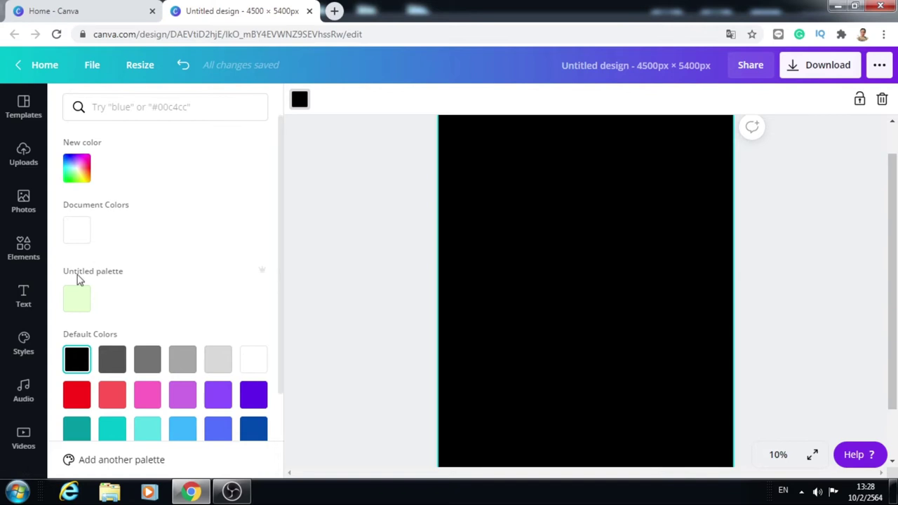
Add a heading to the page, enlarge it and replace its text with "Vintage"
{"action": "left_click", "coordinate": [25, 299]}
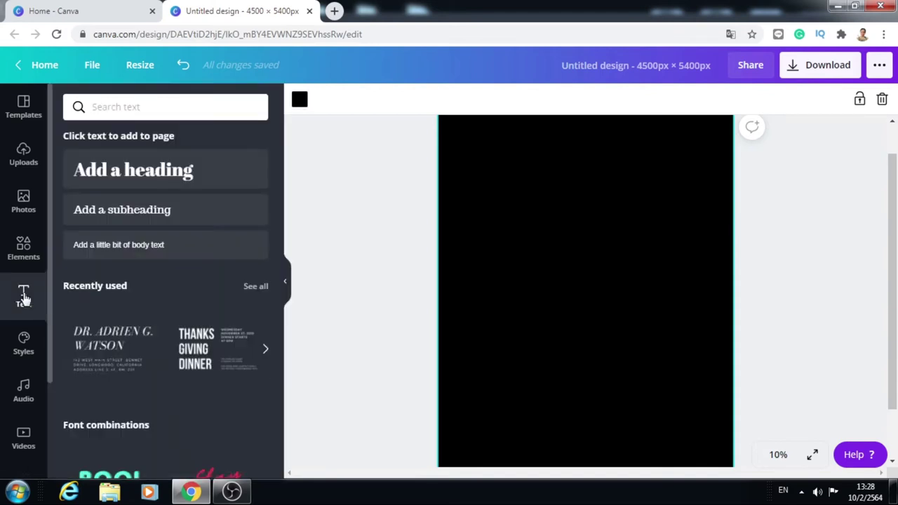
{"action": "left_click", "coordinate": [131, 183]}
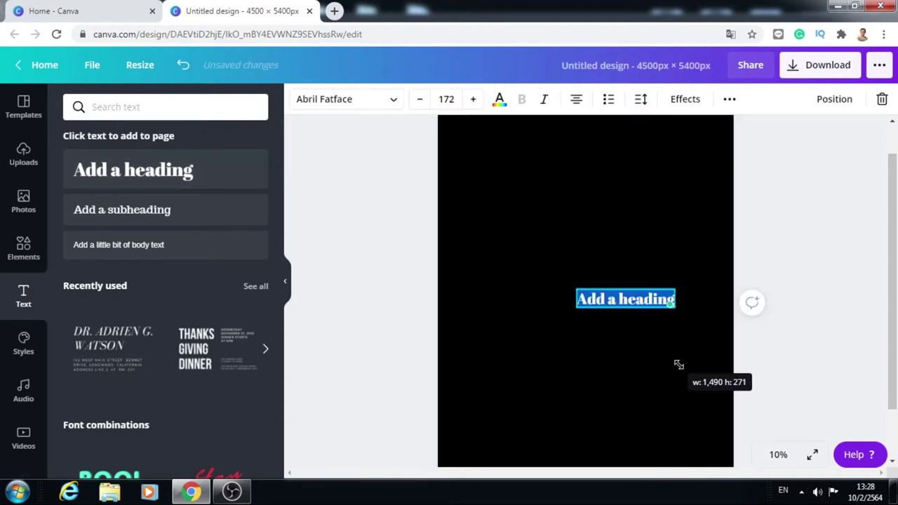
{"action": "left_click_drag", "start_coordinate": [678, 364], "coordinate": [692, 375]}
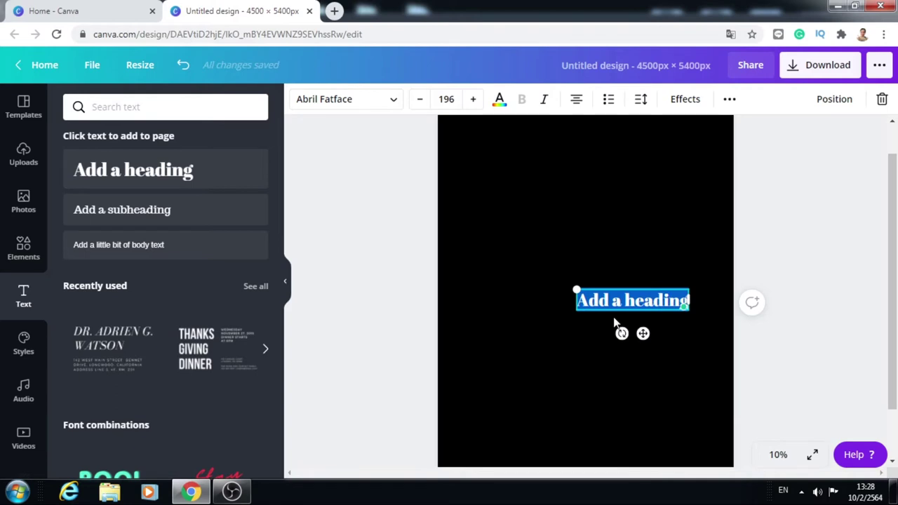
{"action": "type", "text": "Vir"}
{"action": "type", "text": "tage"}
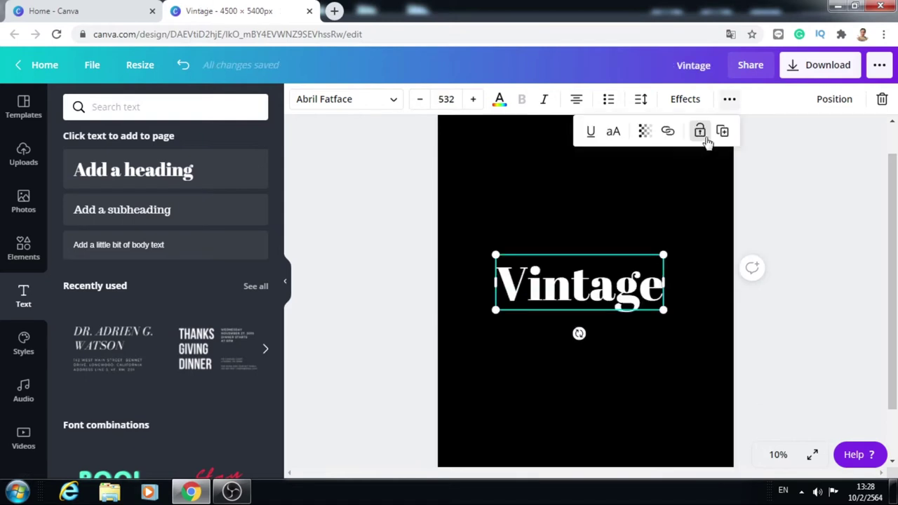
Duplicate the "Vintage" text and change the copy below it to "1991"
{"action": "key", "text": "ctrl+d"}
{"action": "double_click", "coordinate": [585, 358]}
{"action": "type", "text": "1991"}
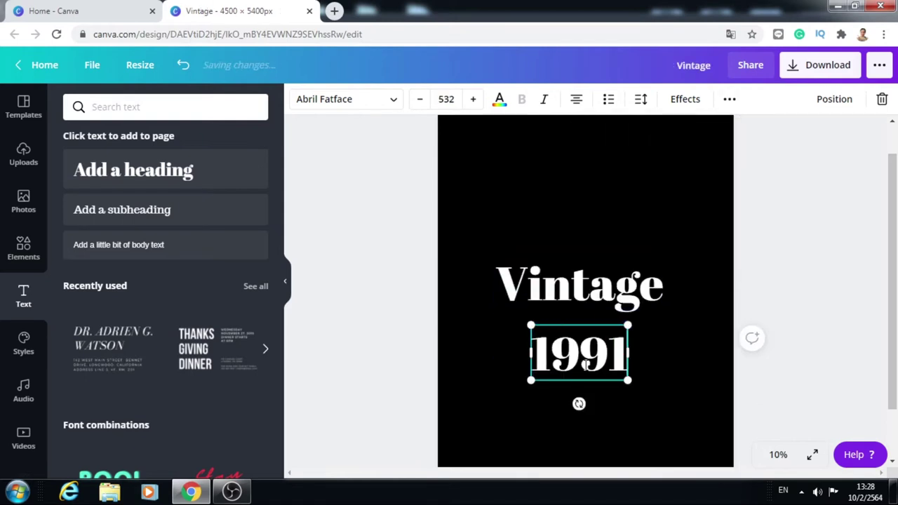
{"action": "left_click", "coordinate": [688, 375]}
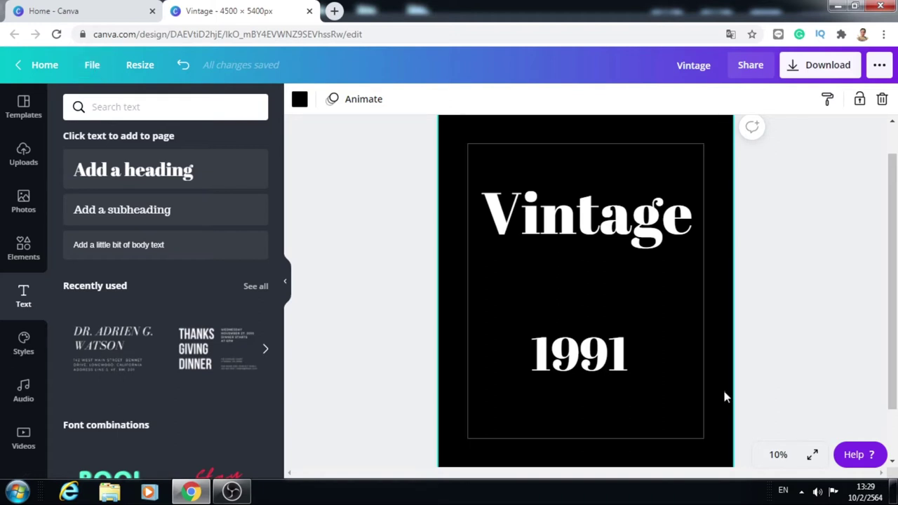
Stretch "Vintage" across the page margins in the Intro Script font and set "1991" in Anton
{"action": "left_click_drag", "start_coordinate": [633, 235], "coordinate": [619, 224]}
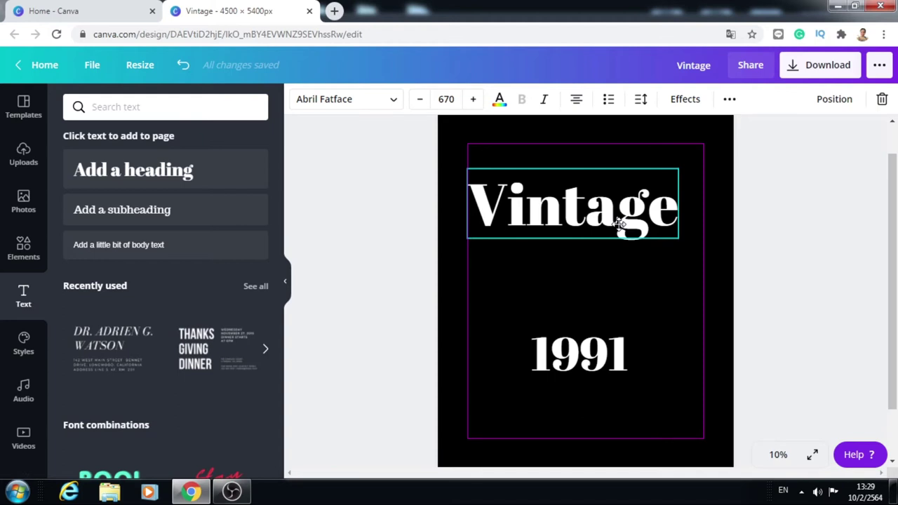
{"action": "left_click", "coordinate": [563, 239]}
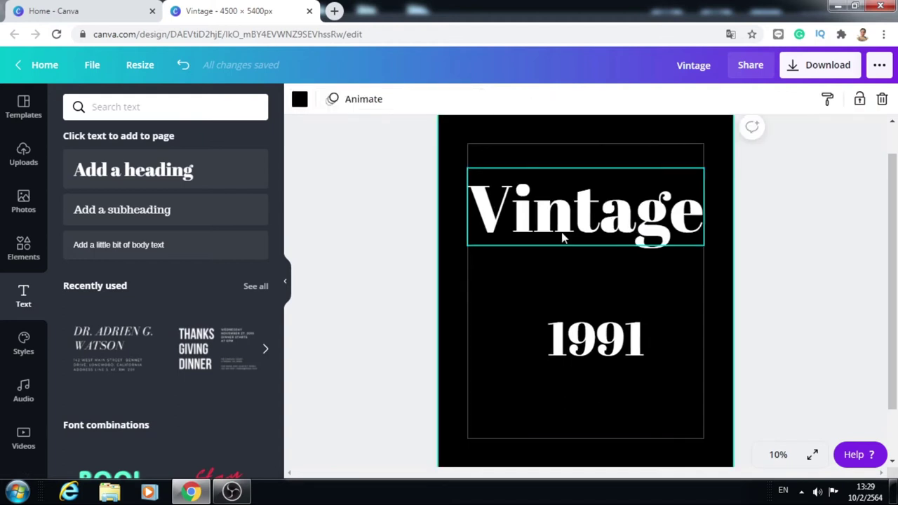
{"action": "left_click", "coordinate": [616, 204]}
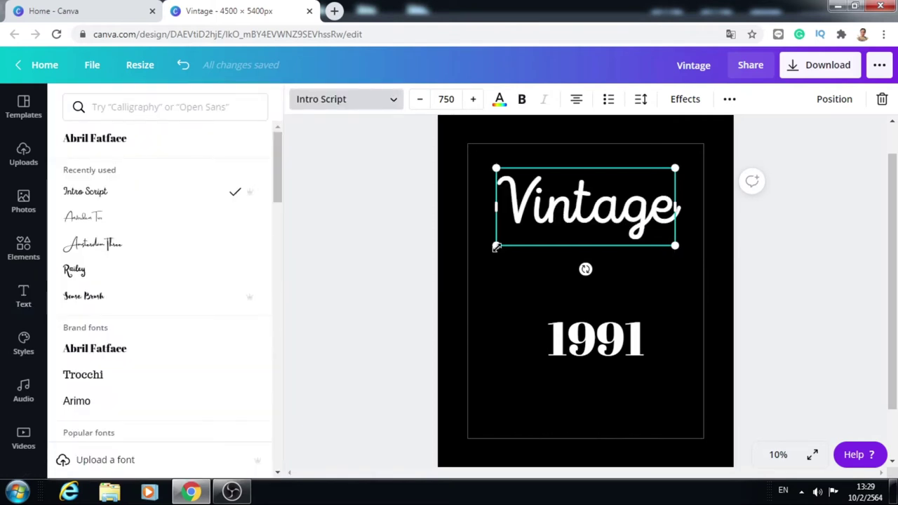
{"action": "left_click_drag", "start_coordinate": [496, 247], "coordinate": [699, 285]}
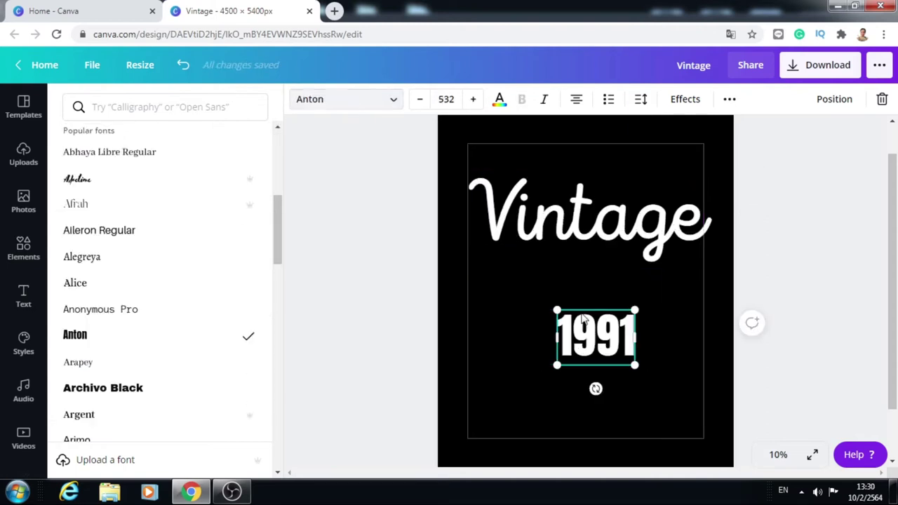
Enlarge "1991" to font size 988 with wider letter spacing on one line, and move "Vintage" up to the top margin
{"action": "left_click_drag", "start_coordinate": [556, 311], "coordinate": [517, 282]}
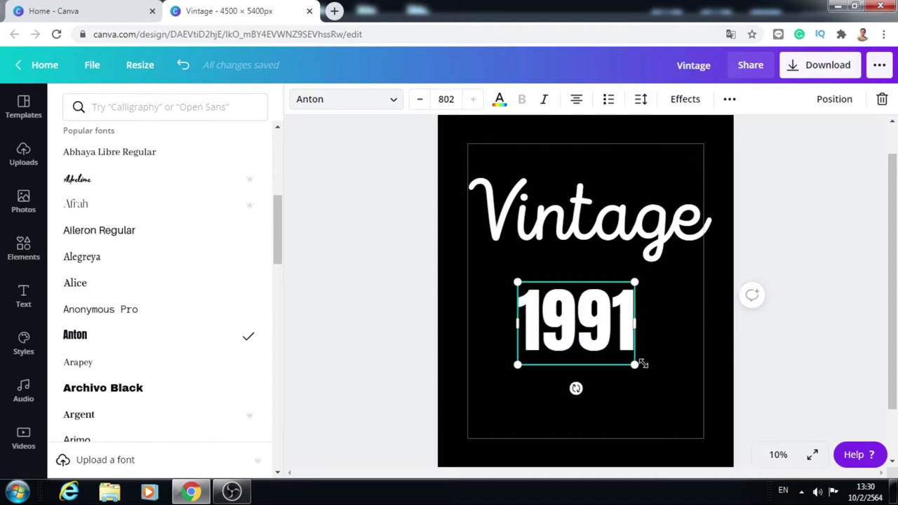
{"action": "left_click_drag", "start_coordinate": [636, 364], "coordinate": [673, 386]}
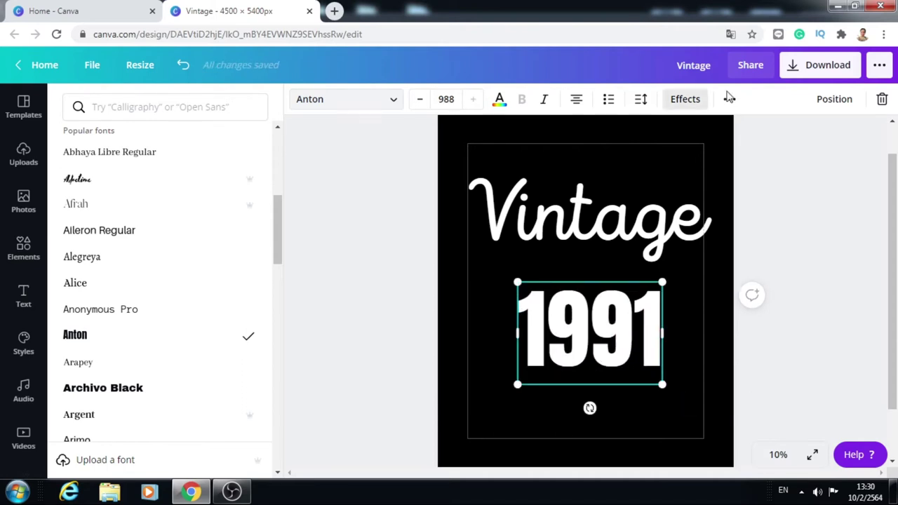
{"action": "left_click_drag", "start_coordinate": [662, 333], "coordinate": [709, 392]}
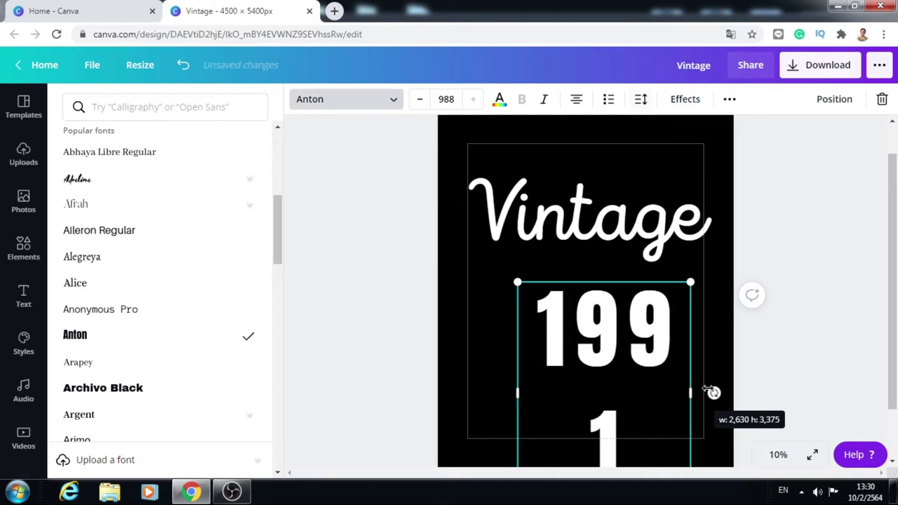
{"action": "left_click_drag", "start_coordinate": [713, 392], "coordinate": [716, 392]}
{"action": "left_click", "coordinate": [607, 190]}
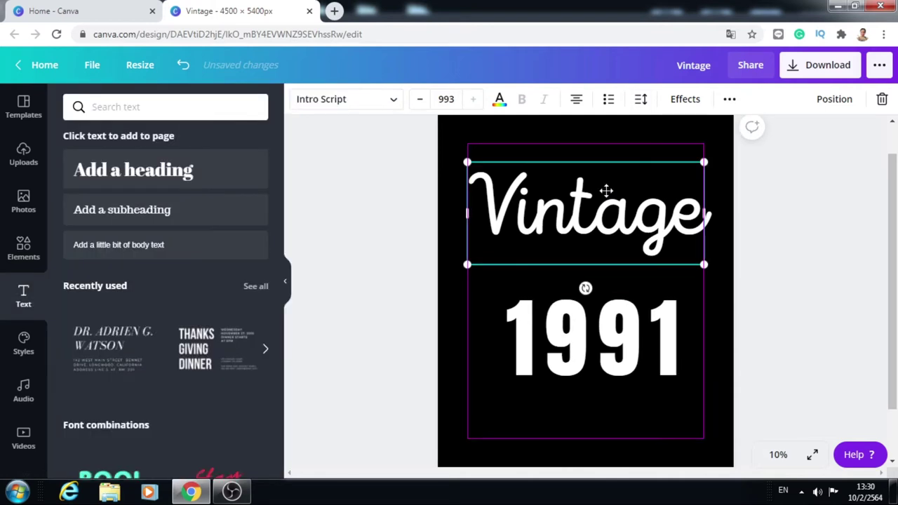
{"action": "left_click_drag", "start_coordinate": [607, 190], "coordinate": [606, 174]}
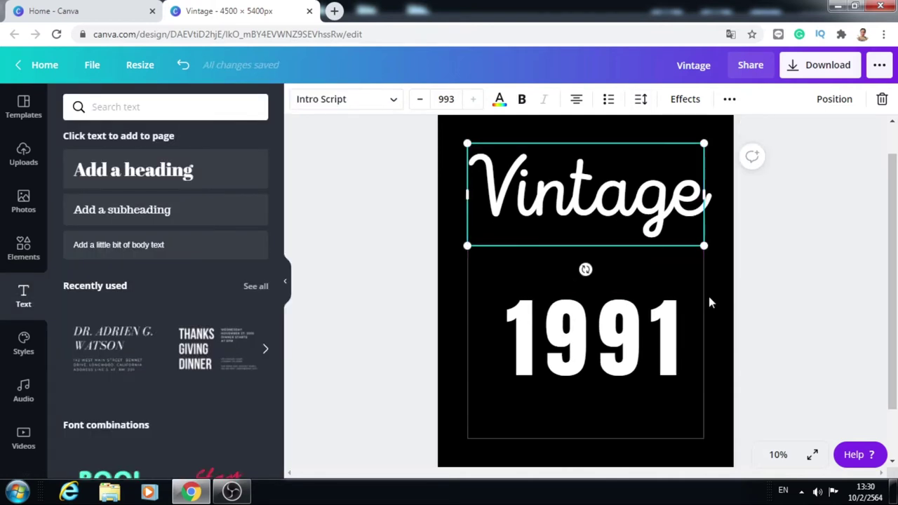
Add the recently used wine glass graphic to the page and recolor it red
{"action": "left_click", "coordinate": [597, 337]}
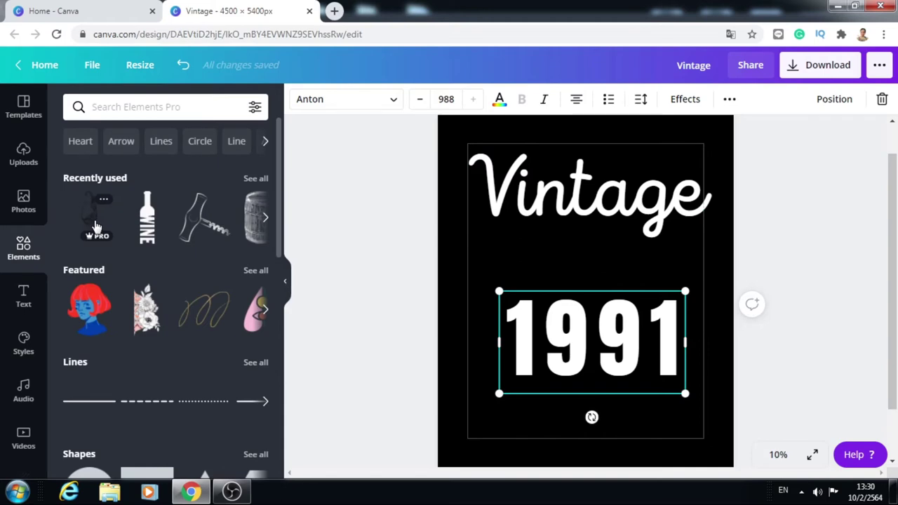
{"action": "left_click", "coordinate": [97, 226]}
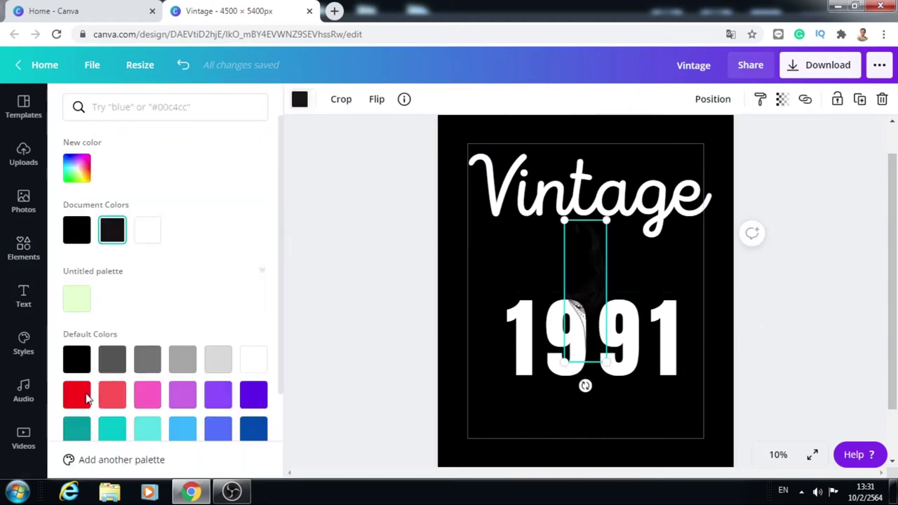
{"action": "left_click", "coordinate": [77, 395]}
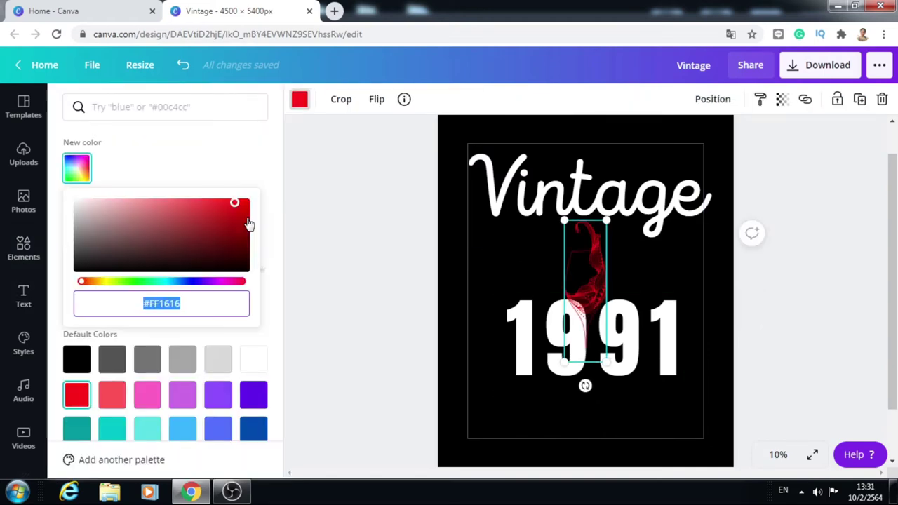
{"action": "left_click", "coordinate": [247, 218]}
{"action": "left_click_drag", "start_coordinate": [245, 217], "coordinate": [258, 226]}
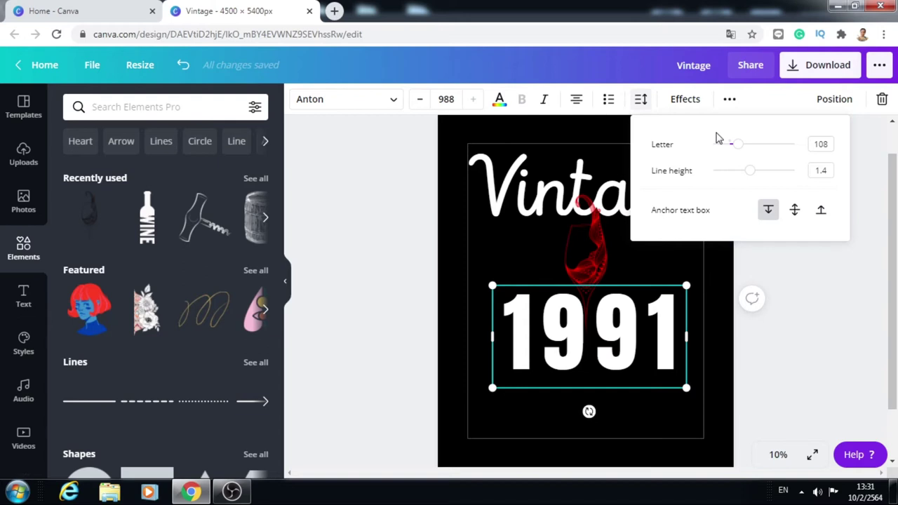
Set the letter spacing of "1991" to 140 and adjust its text box width to suit
{"action": "left_click_drag", "start_coordinate": [736, 144], "coordinate": [743, 149]}
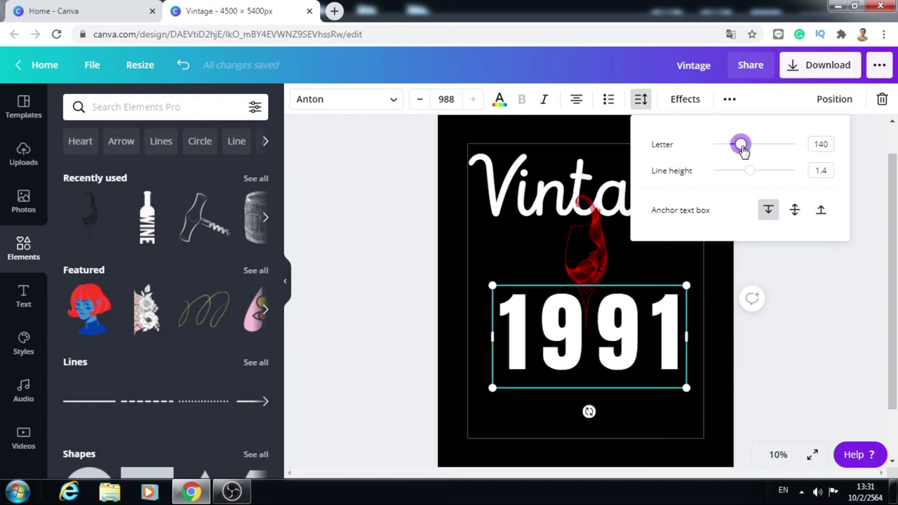
{"action": "left_click_drag", "start_coordinate": [687, 337], "coordinate": [705, 391]}
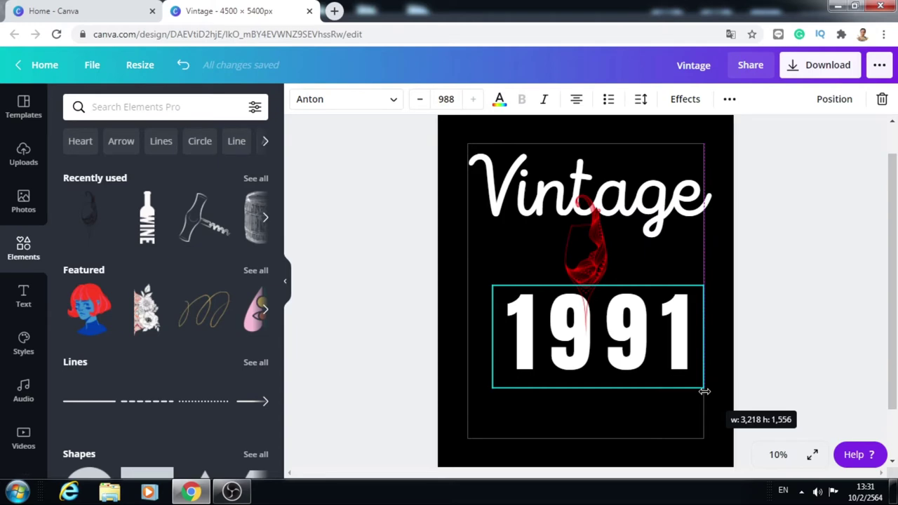
{"action": "left_click_drag", "start_coordinate": [705, 391], "coordinate": [679, 392]}
Enlarge "Vintage" slightly past the left margin and move "1991" up beneath it, centred on the page
{"action": "left_click", "coordinate": [638, 200]}
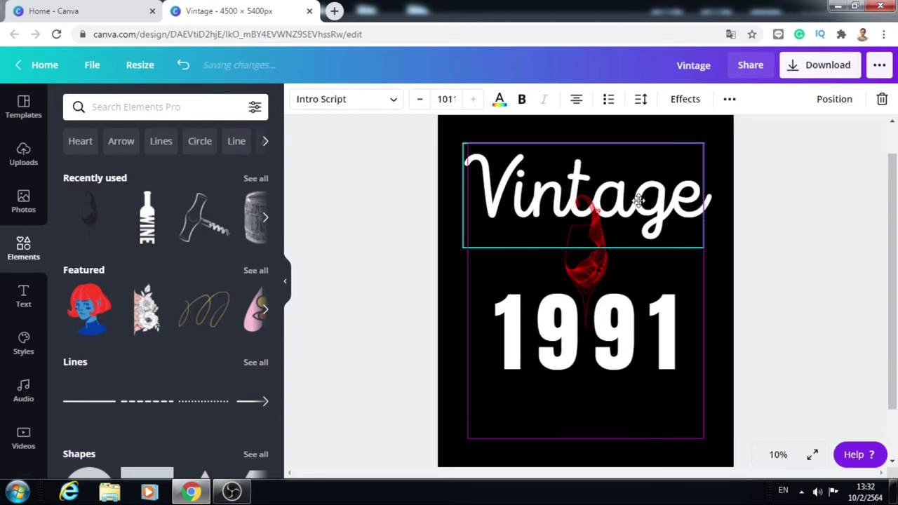
{"action": "left_click_drag", "start_coordinate": [671, 352], "coordinate": [670, 341]}
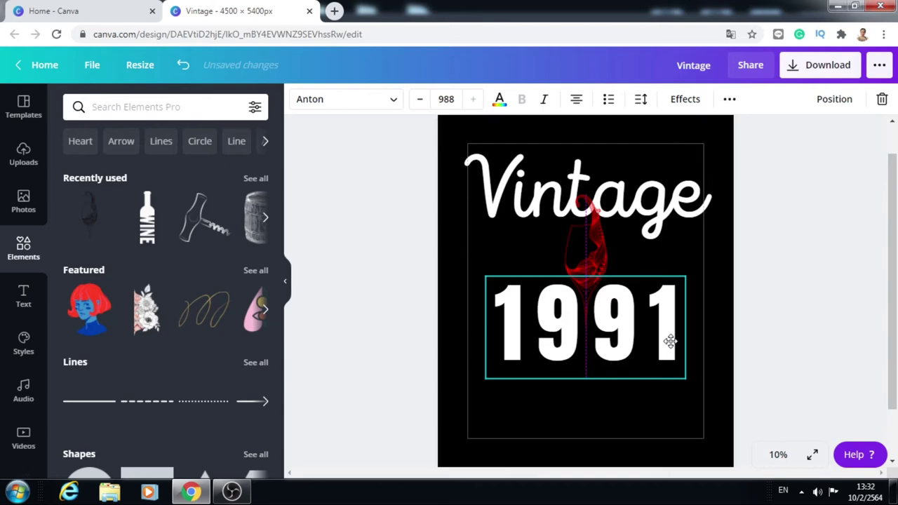
{"action": "key", "text": "ctrl+z"}
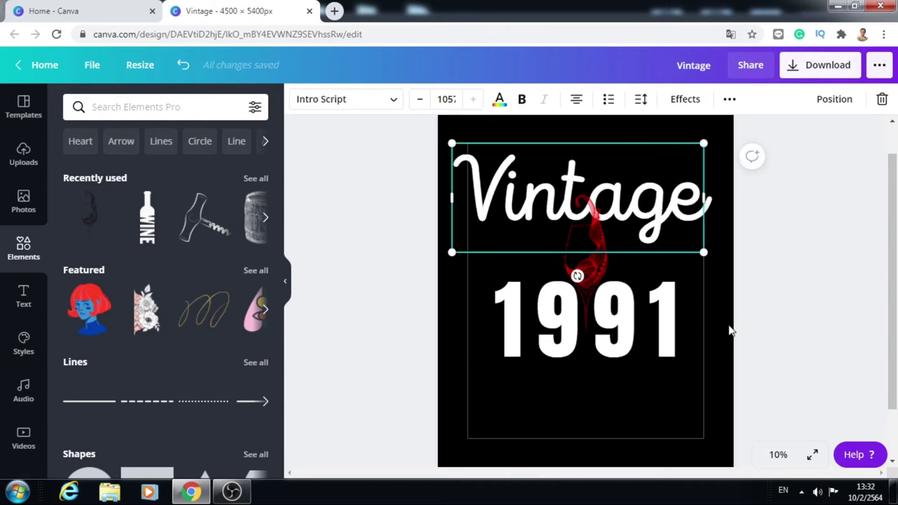
{"action": "left_click_drag", "start_coordinate": [628, 198], "coordinate": [628, 198]}
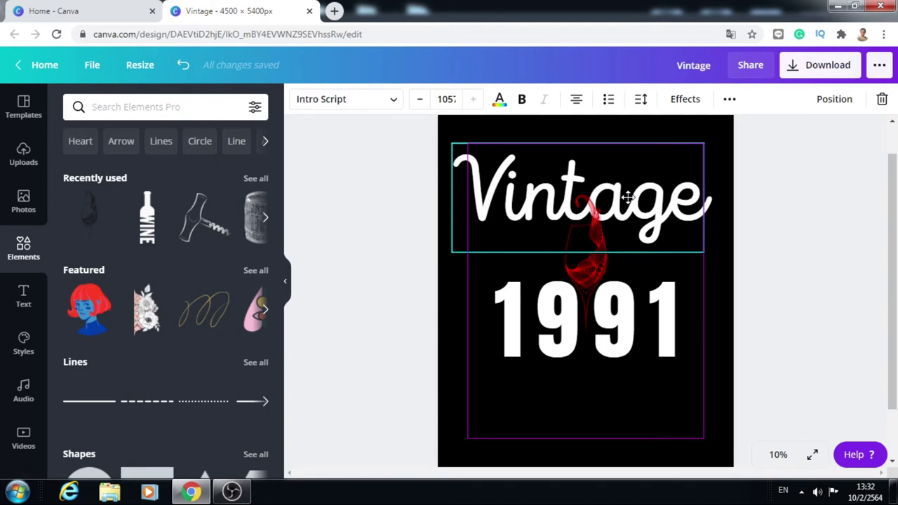
Centre the wine glass horizontally on the page between the two texts and lower "1991" slightly
{"action": "left_click", "coordinate": [608, 275]}
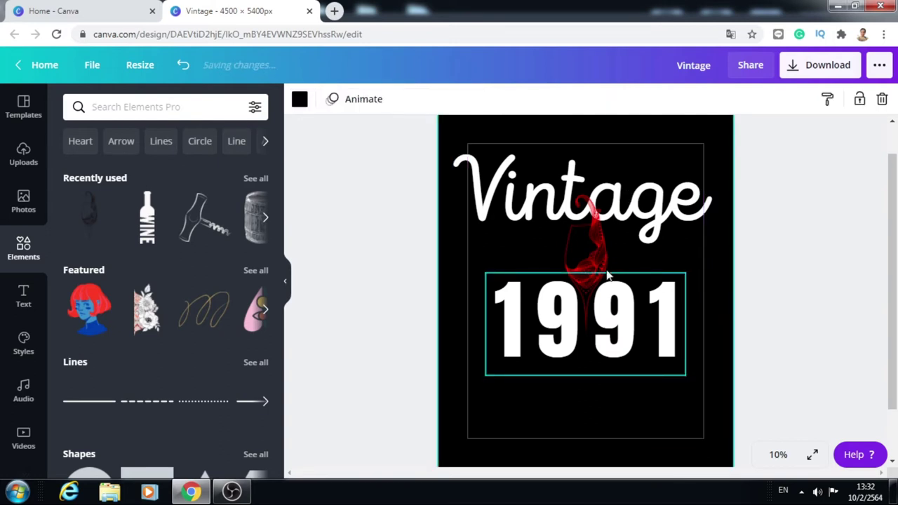
{"action": "left_click_drag", "start_coordinate": [608, 275], "coordinate": [586, 258]}
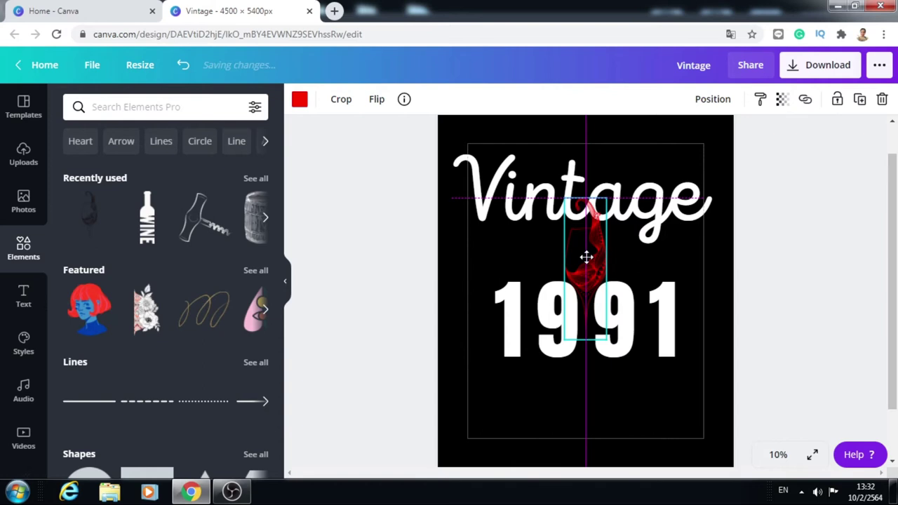
{"action": "left_click_drag", "start_coordinate": [586, 258], "coordinate": [586, 258]}
{"action": "left_click", "coordinate": [718, 446]}
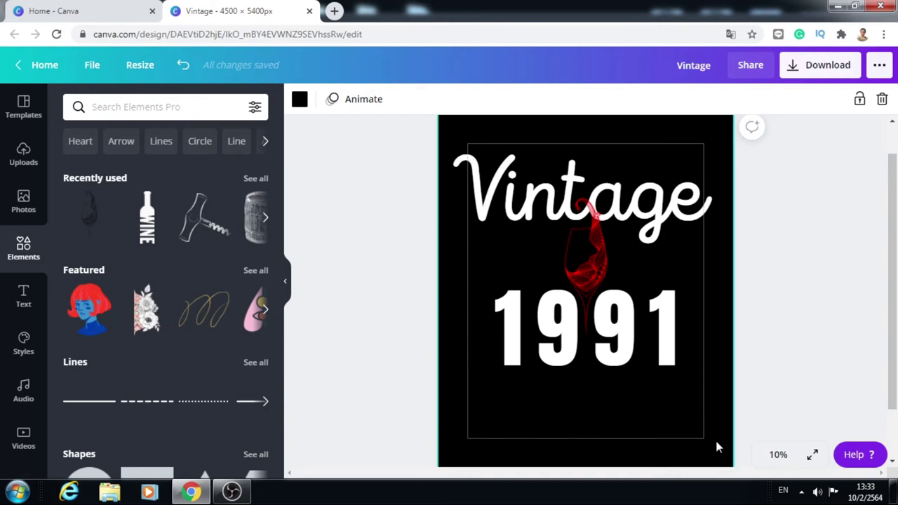
Download the design as a PNG file at 4500 × 5400 px
{"action": "left_click", "coordinate": [812, 66]}
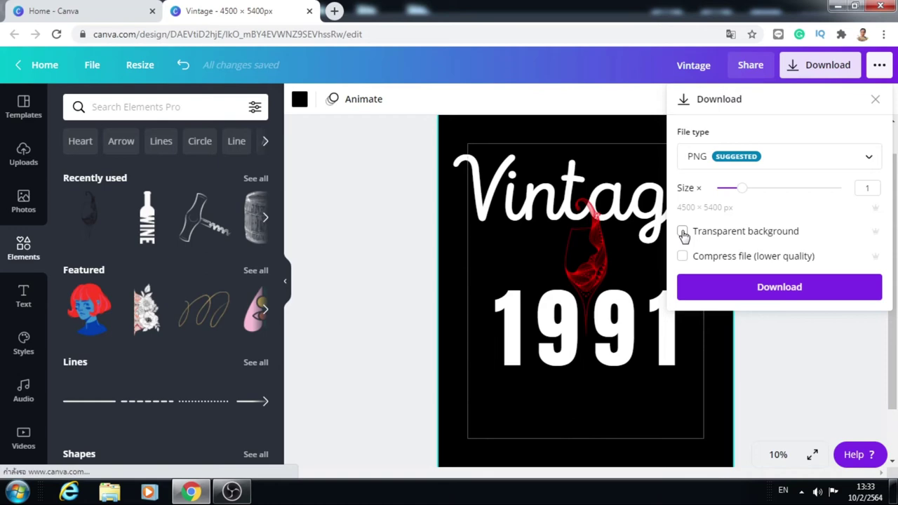
{"action": "left_click", "coordinate": [783, 289]}
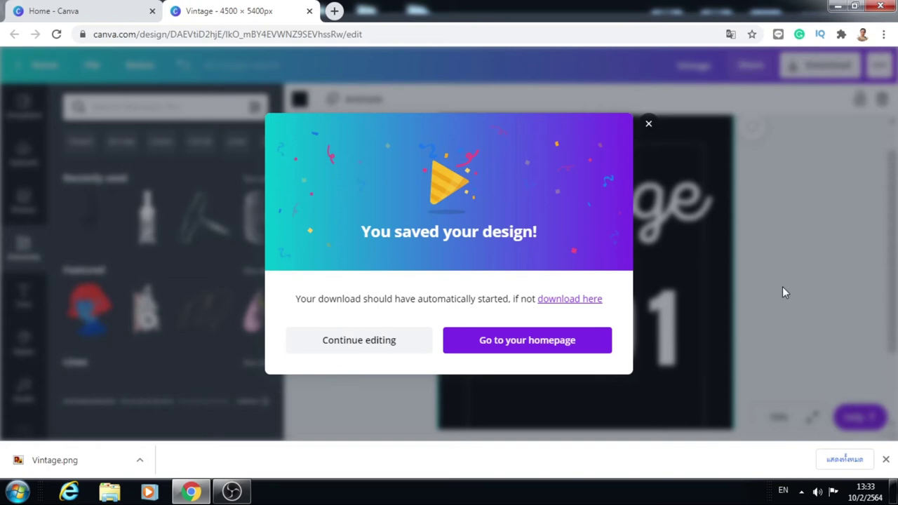
Dismiss the download confirmation and open Smartmockups from the full list of the design's publishing options
{"action": "left_click", "coordinate": [783, 287]}
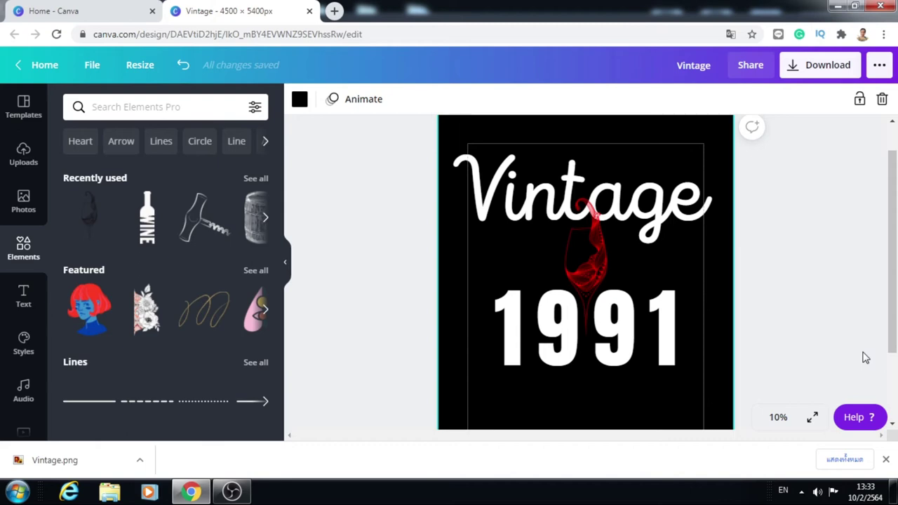
{"action": "left_click", "coordinate": [879, 64]}
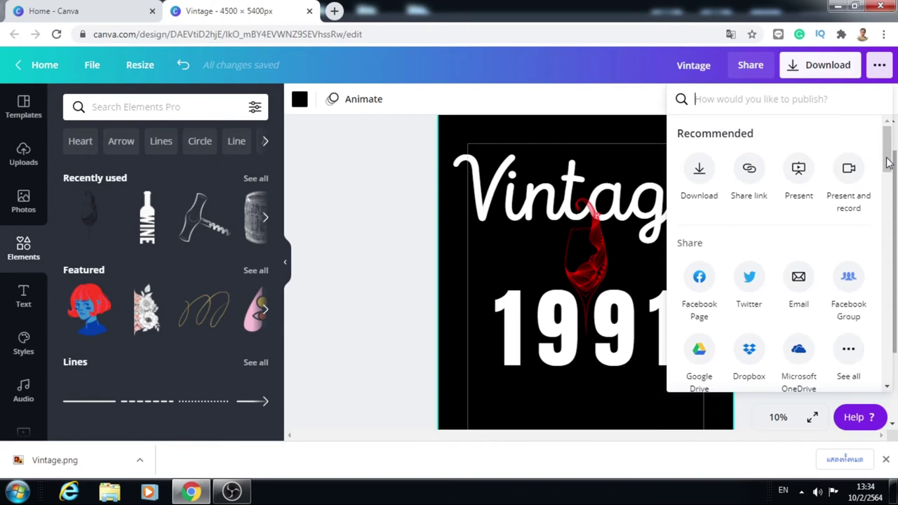
{"action": "scroll", "coordinate": [874, 221], "scroll_direction": "down", "scroll_amount": 2}
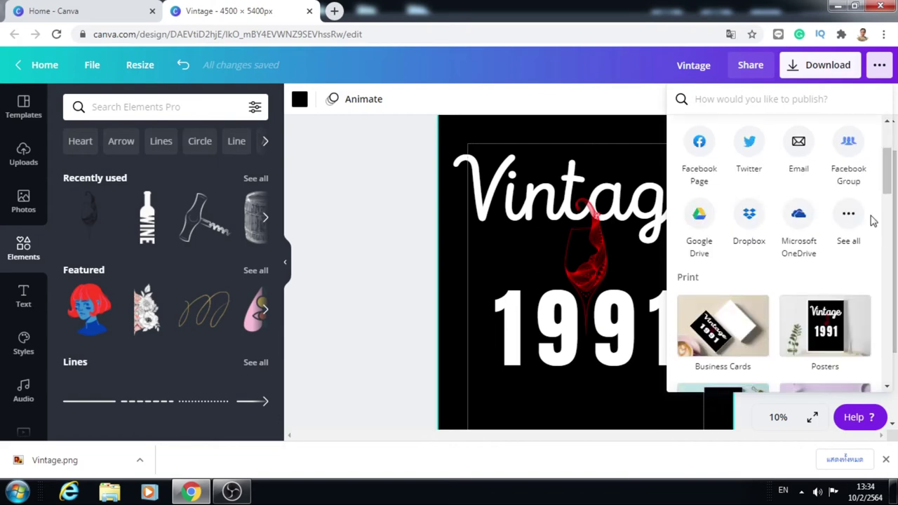
{"action": "left_click", "coordinate": [849, 216]}
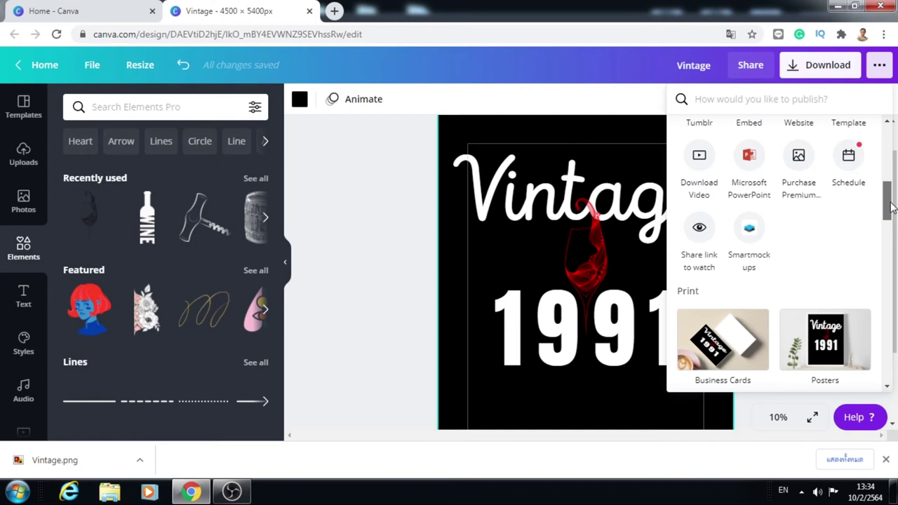
{"action": "left_click", "coordinate": [749, 231]}
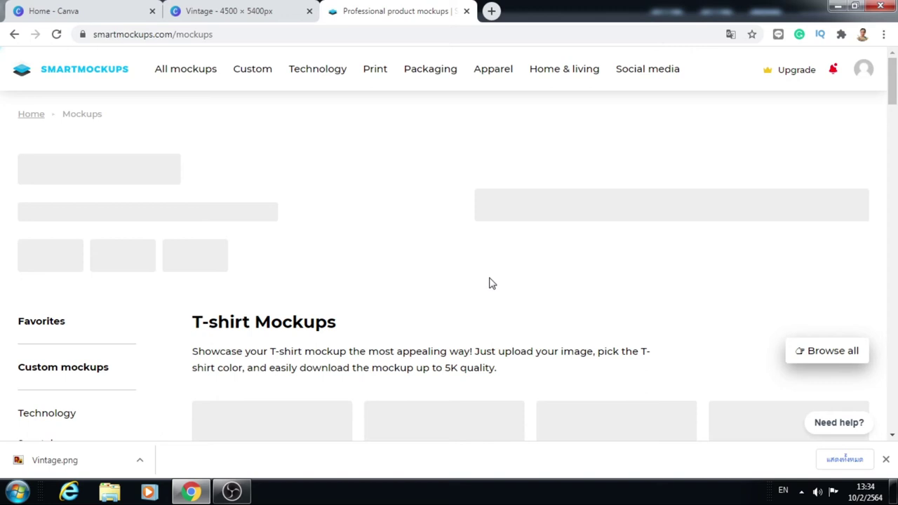
Limit the T-shirt mockups to free ones and open the "T-shirts on hangers" mockup
{"action": "scroll", "coordinate": [812, 298], "scroll_direction": "down", "scroll_amount": 3}
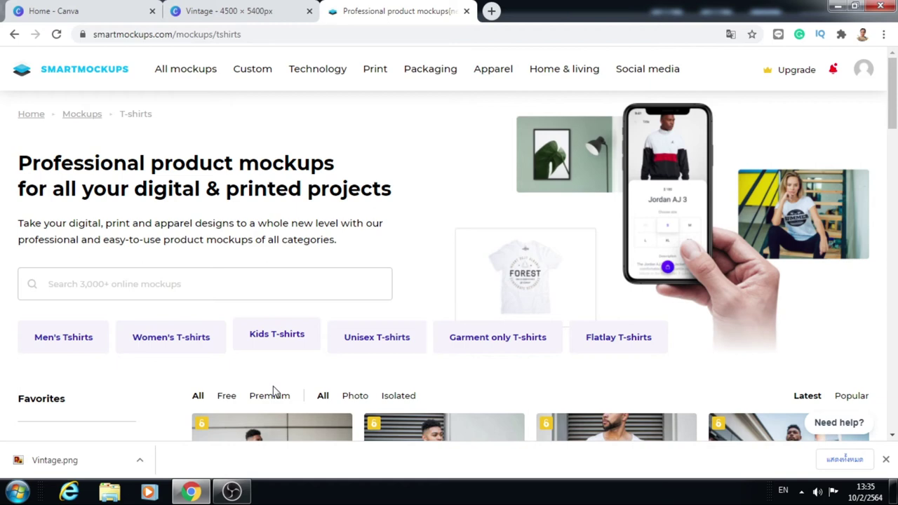
{"action": "left_click", "coordinate": [227, 395]}
{"action": "scroll", "coordinate": [683, 294], "scroll_direction": "down", "scroll_amount": 5}
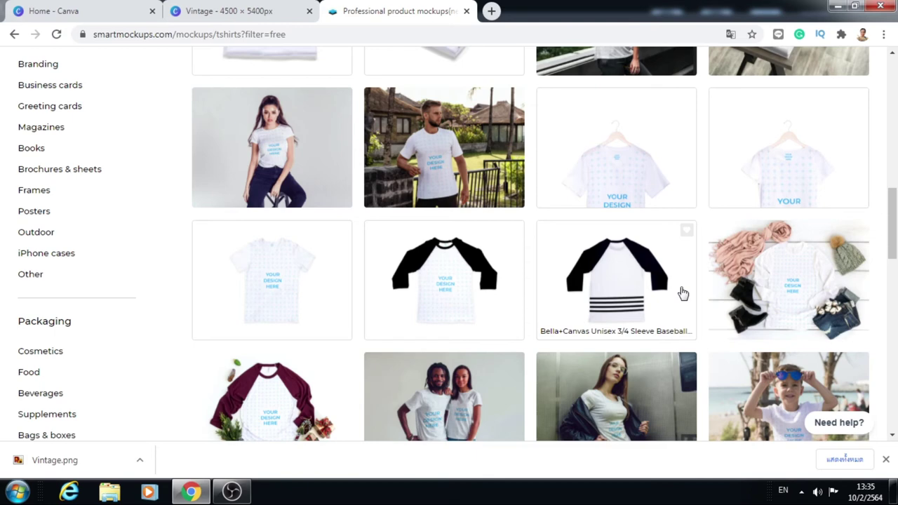
{"action": "scroll", "coordinate": [600, 234], "scroll_direction": "up", "scroll_amount": 5}
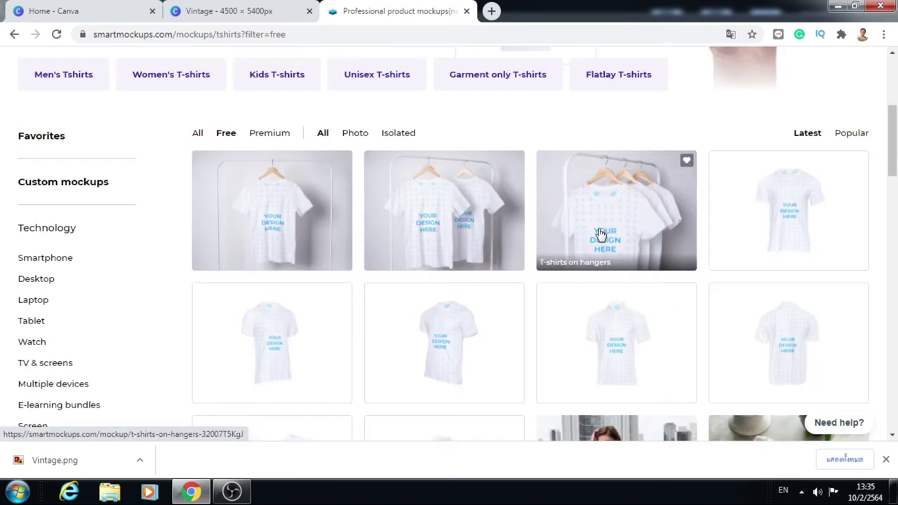
{"action": "scroll", "coordinate": [430, 306], "scroll_direction": "down", "scroll_amount": 2}
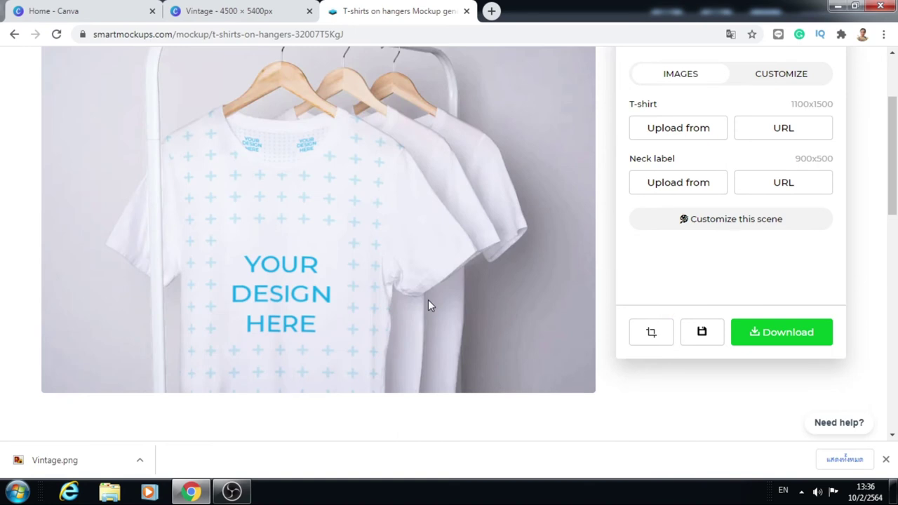